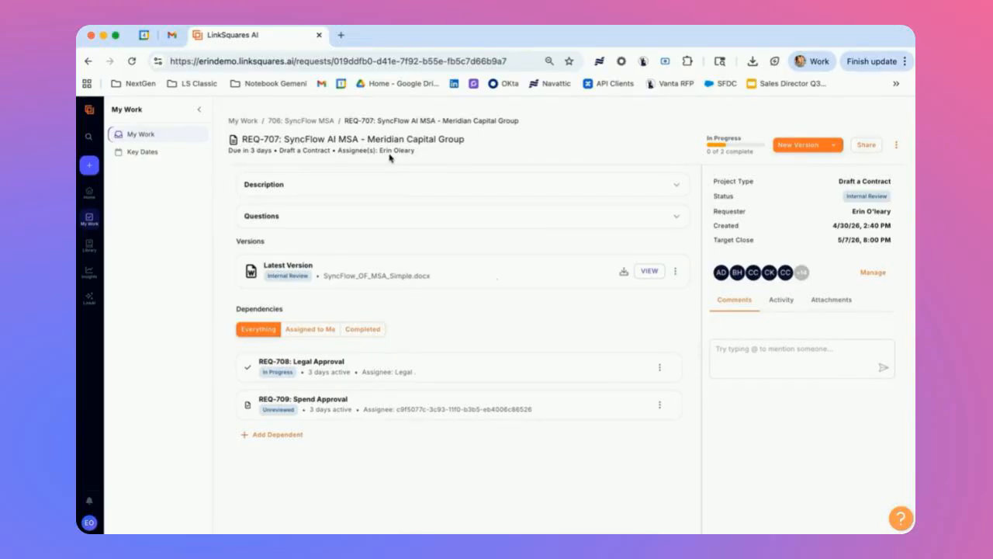
Step: Review the description and the intake question answers of request REQ-707, then collapse both sections
left_click(676, 186)
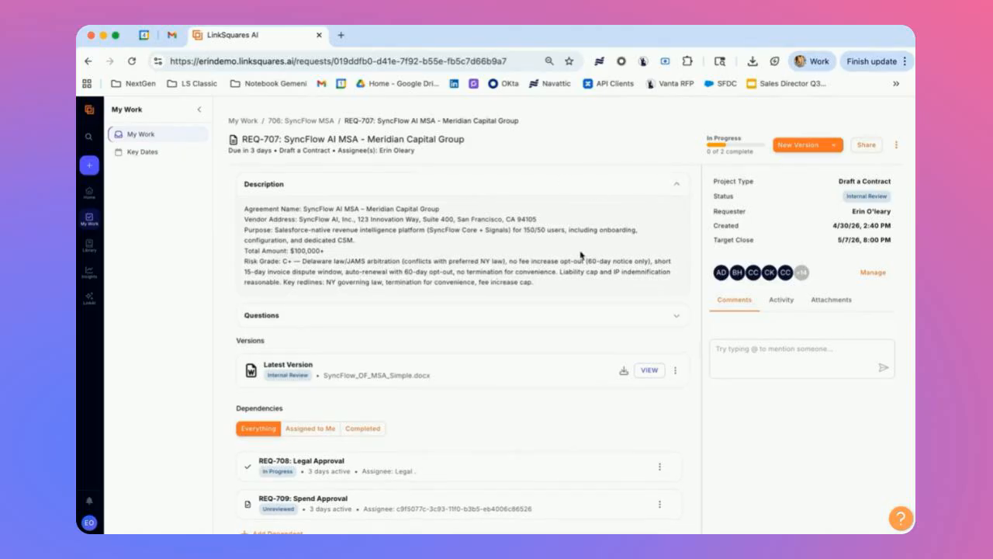
left_click(675, 190)
left_click(676, 216)
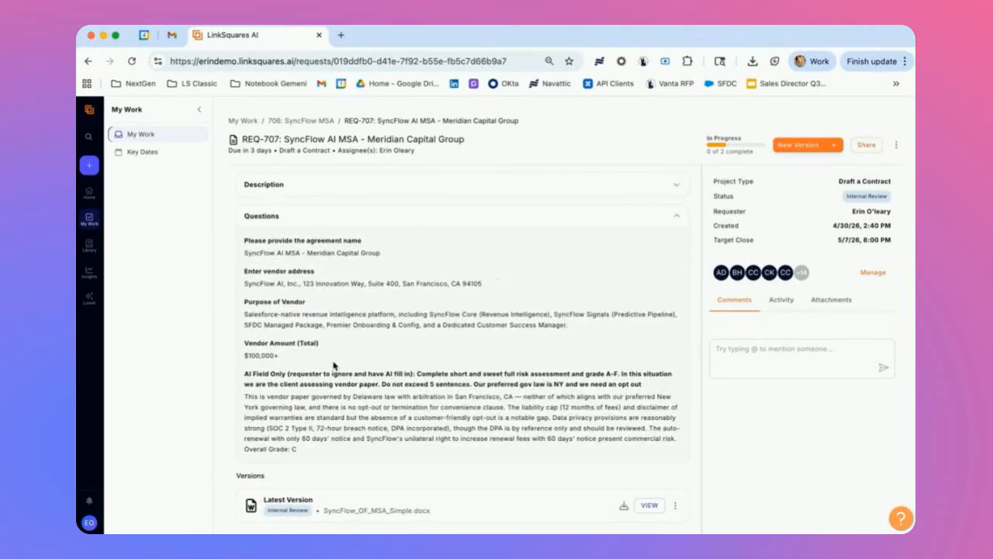
left_click(678, 216)
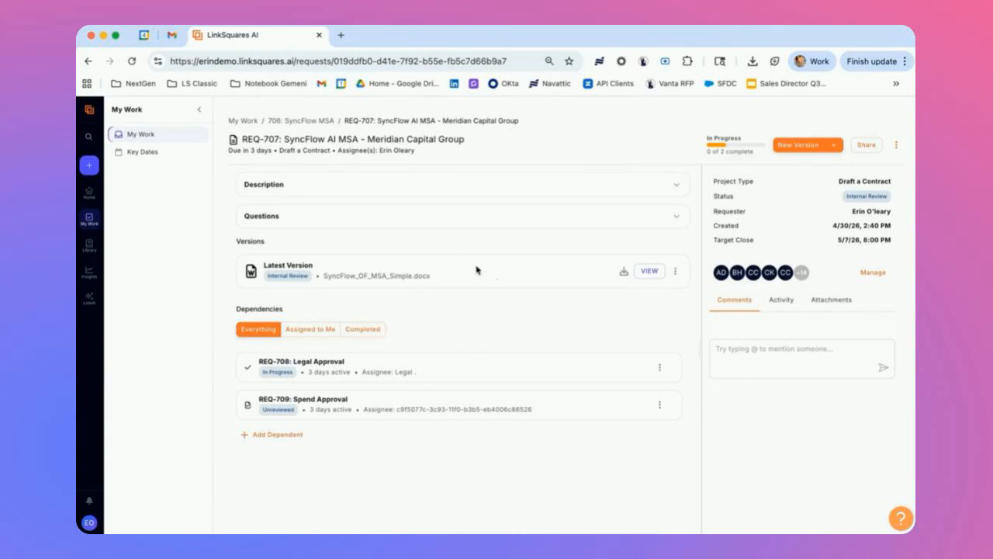
Step: Open the latest version of SyncFlow_OF_MSA_Simple.docx and run the Redlining and Edits library prompt "1. Vendor MSA Deviation Analysis" in the chat
left_click(650, 272)
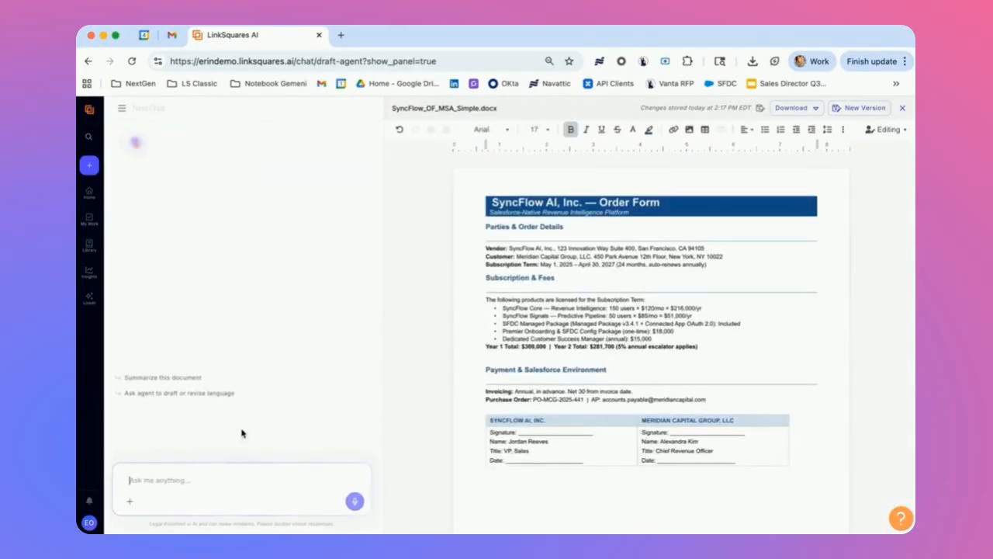
left_click(130, 501)
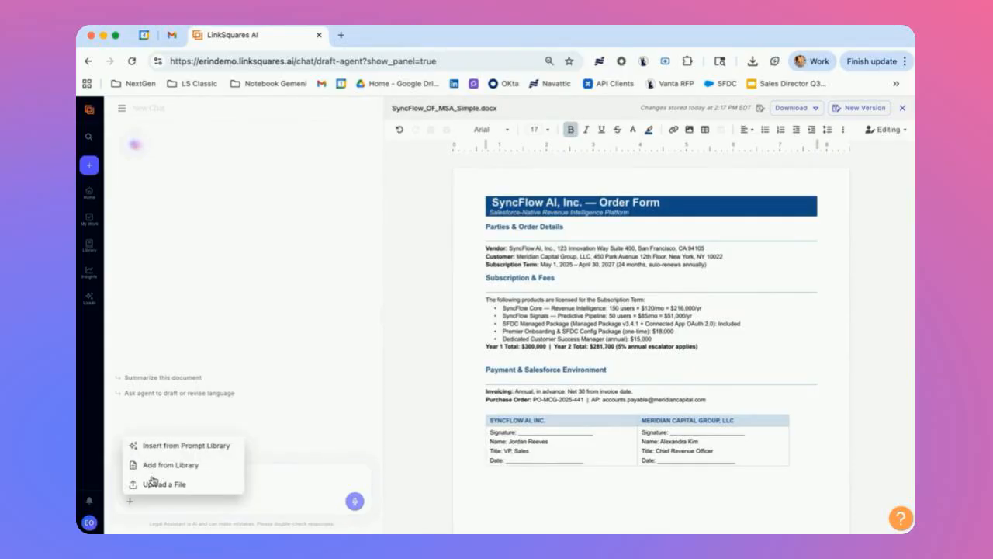
left_click(168, 447)
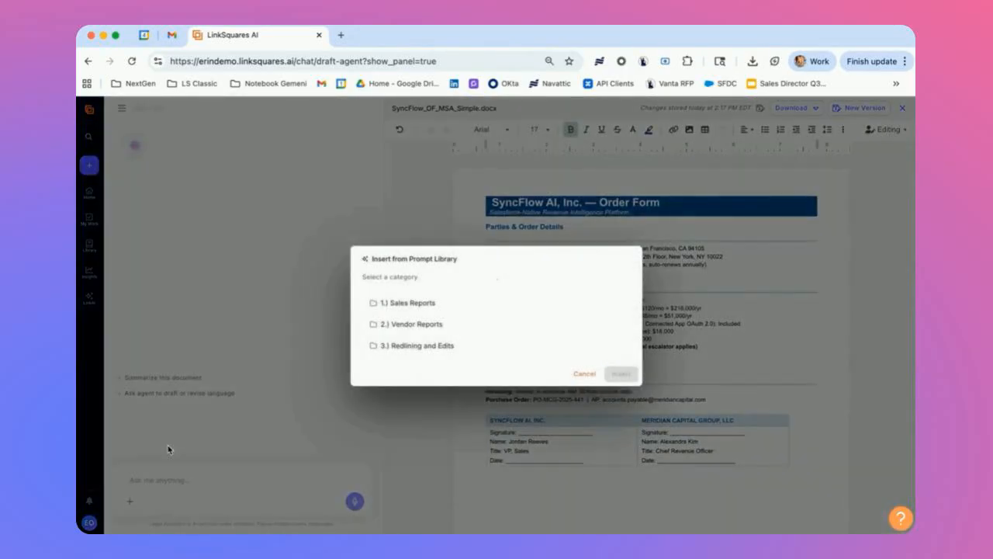
left_click(425, 349)
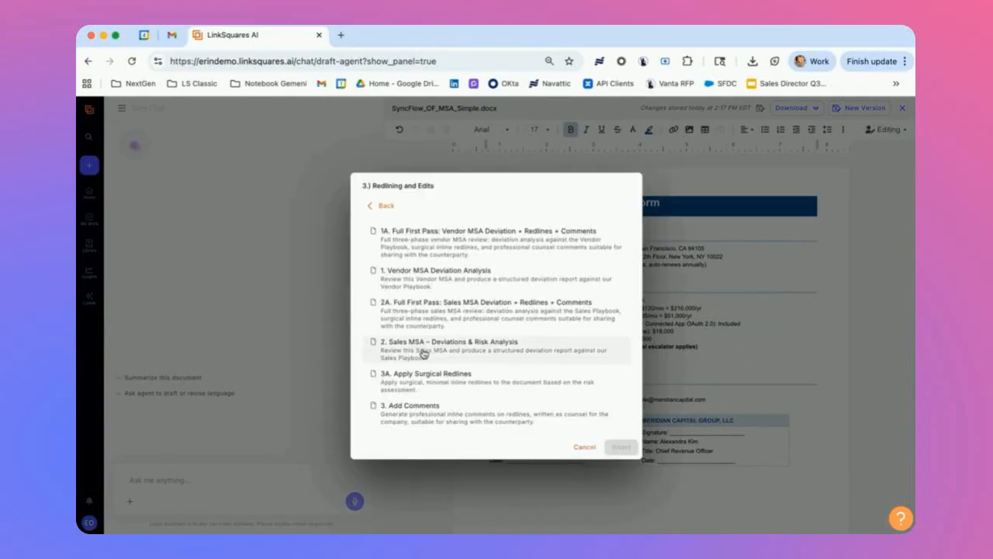
left_click(454, 281)
left_click(620, 447)
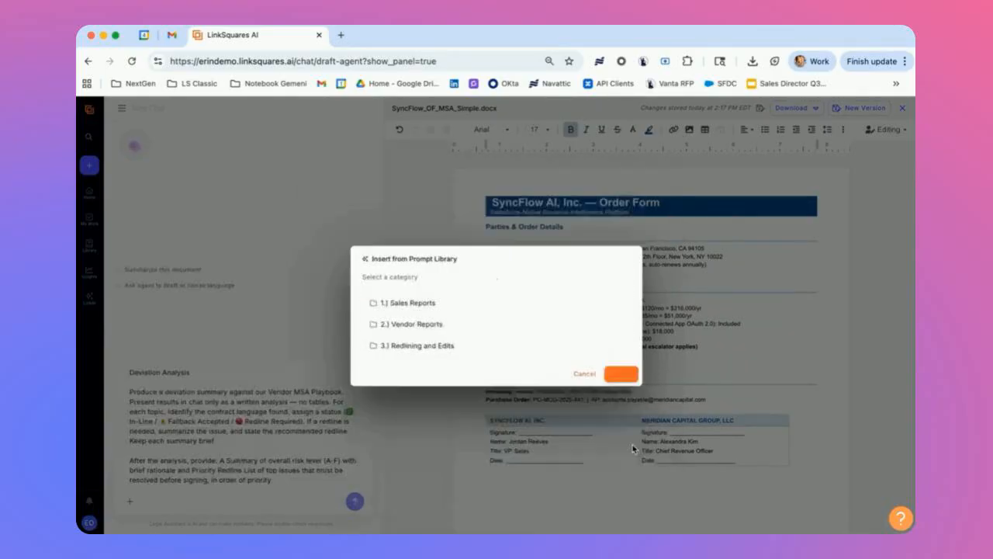
left_click(355, 501)
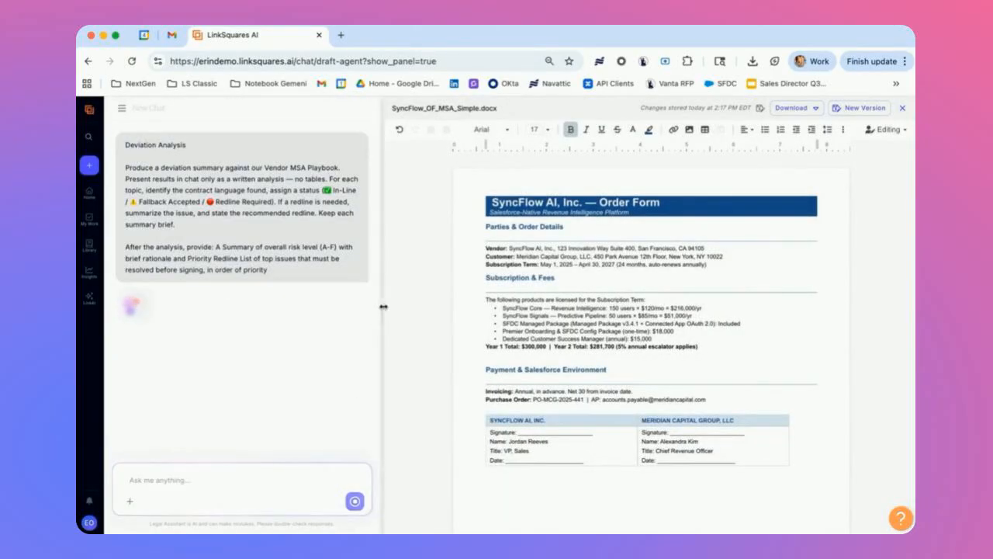
Step: Widen the chat pane and read through the deviation analysis
left_click_drag(381, 307, 415, 307)
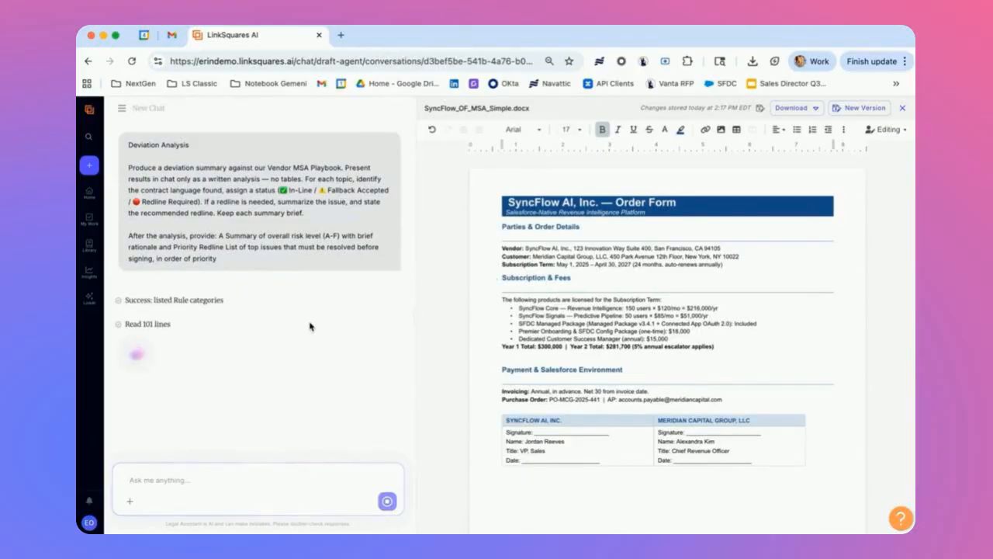
scroll(601, 394, "down", 6)
scroll(557, 389, "up", 6)
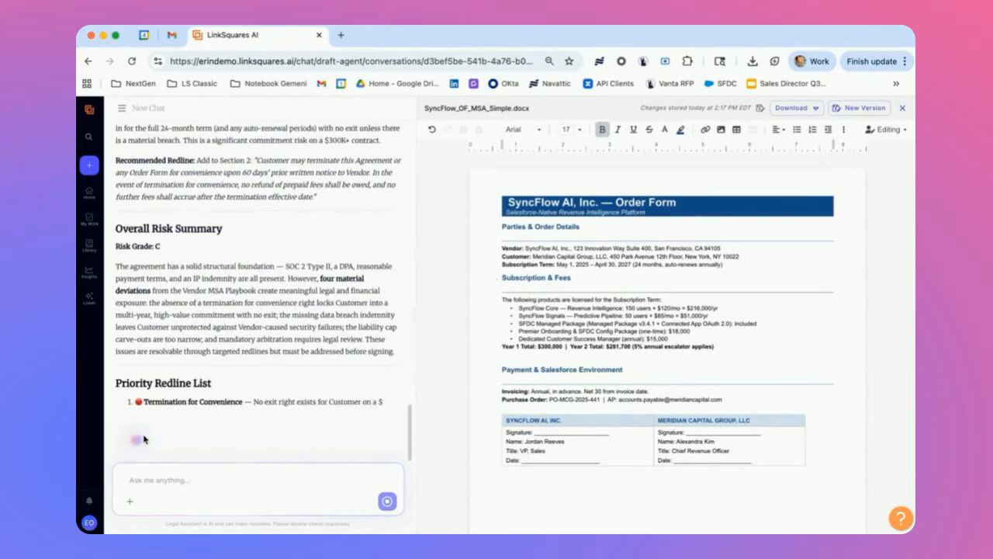
Step: Run the "3A. Apply Surgical Redlines" prompt from the Redlining and Edits prompt category on the document
left_click(131, 504)
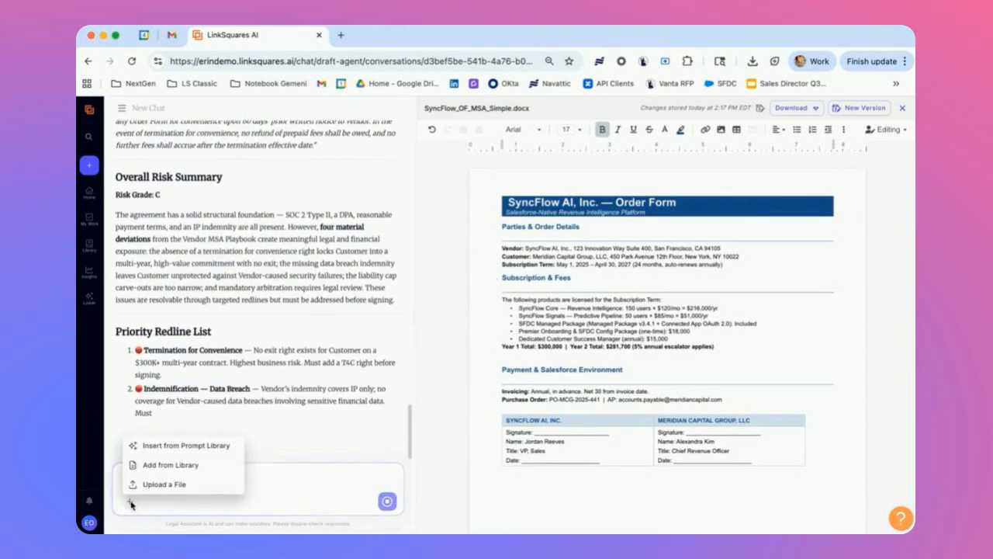
left_click(176, 450)
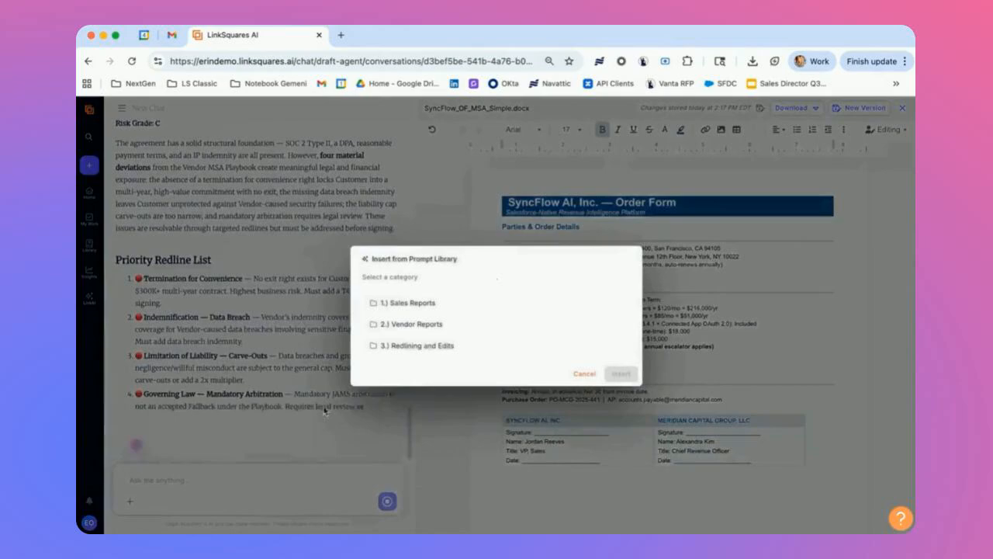
left_click(427, 346)
left_click(431, 376)
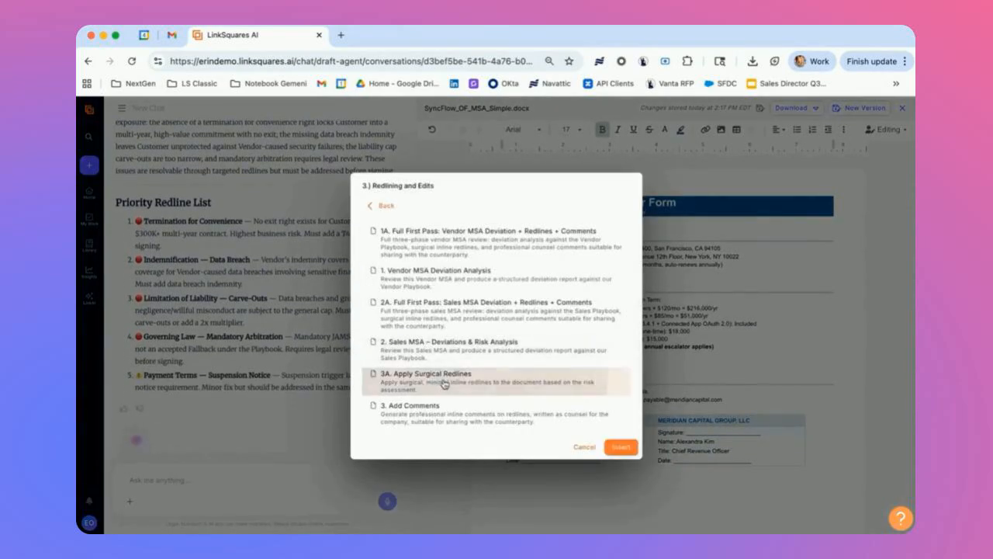
left_click(620, 447)
left_click(386, 502)
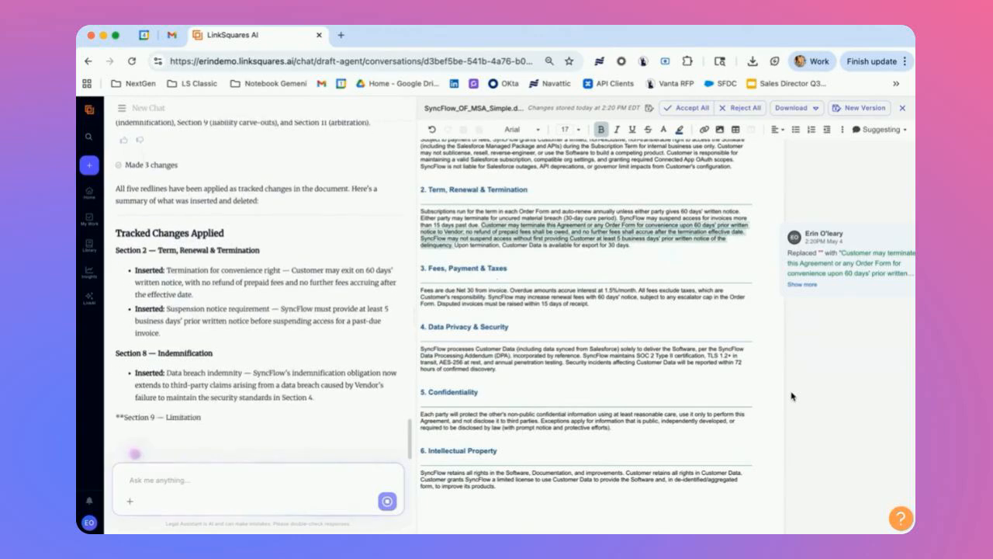
Step: Review the tracked changes in the agreement from Section 2 through Section 11
scroll(789, 404, "down", 10)
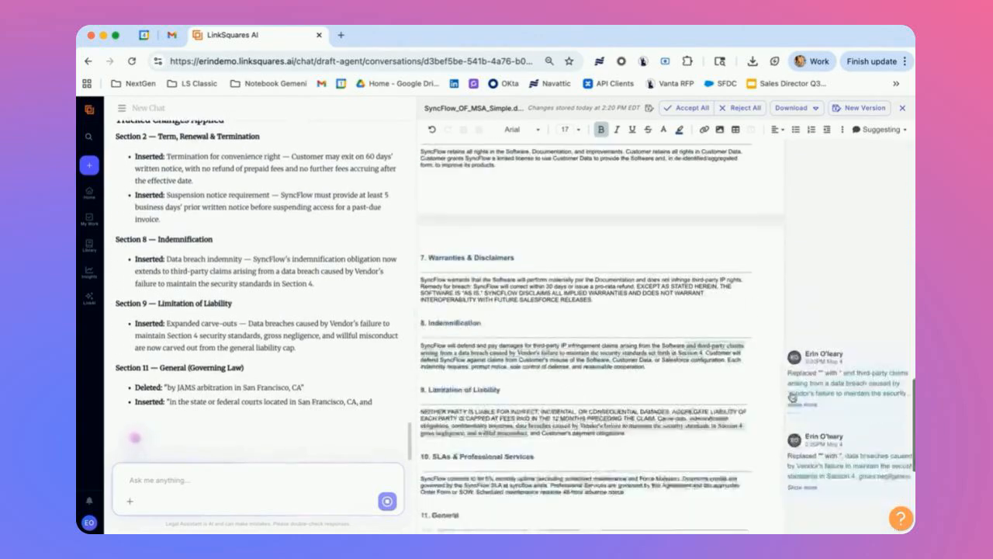
scroll(788, 417, "down", 5)
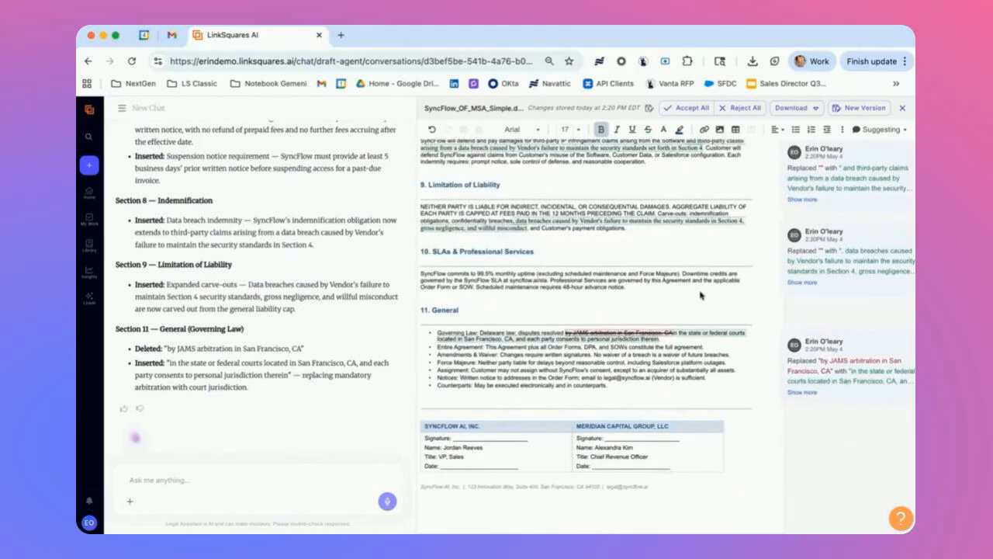
scroll(702, 241, "up", 2)
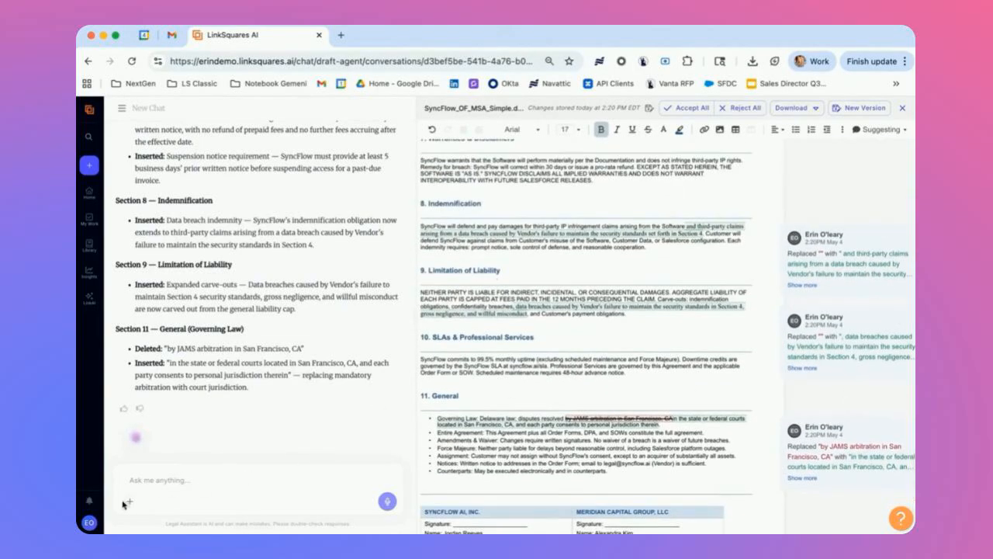
Step: Run the "3. Add Comments" prompt from the Redlining and Edits category to annotate the redlines
left_click(130, 501)
left_click(167, 447)
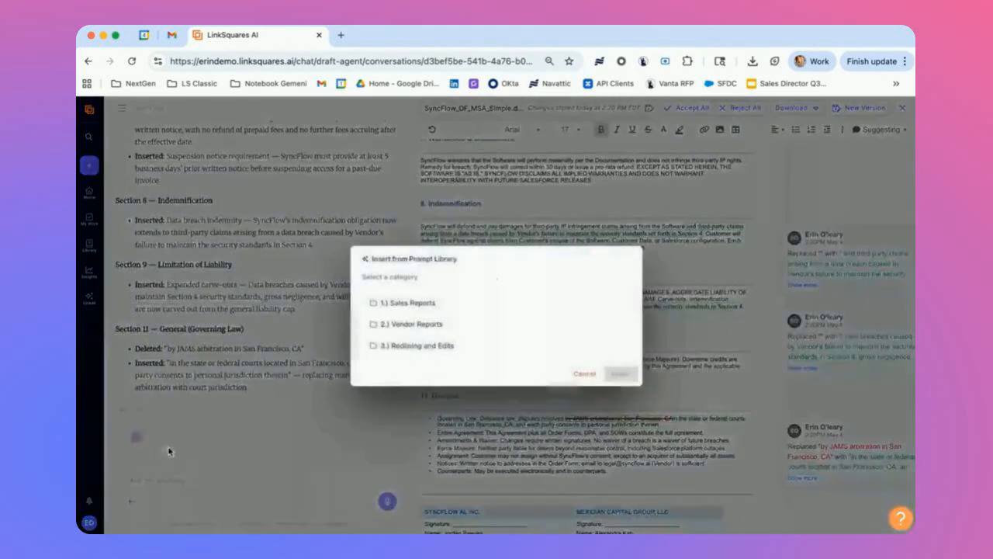
left_click(420, 351)
left_click(419, 414)
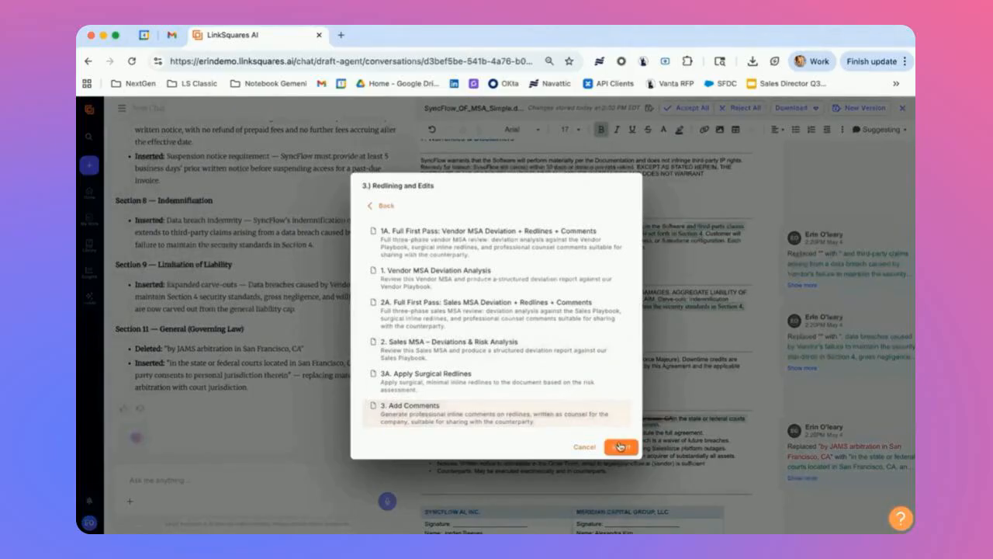
left_click(619, 447)
left_click(387, 501)
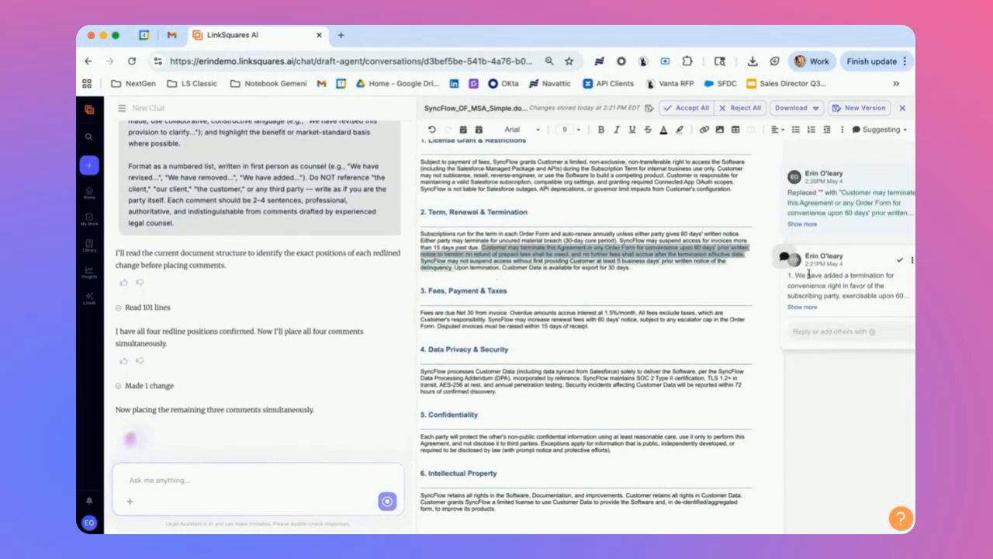
Step: Read the full comments on the termination for convenience and limitation of liability redlines, and look over the remaining comments
left_click(802, 307)
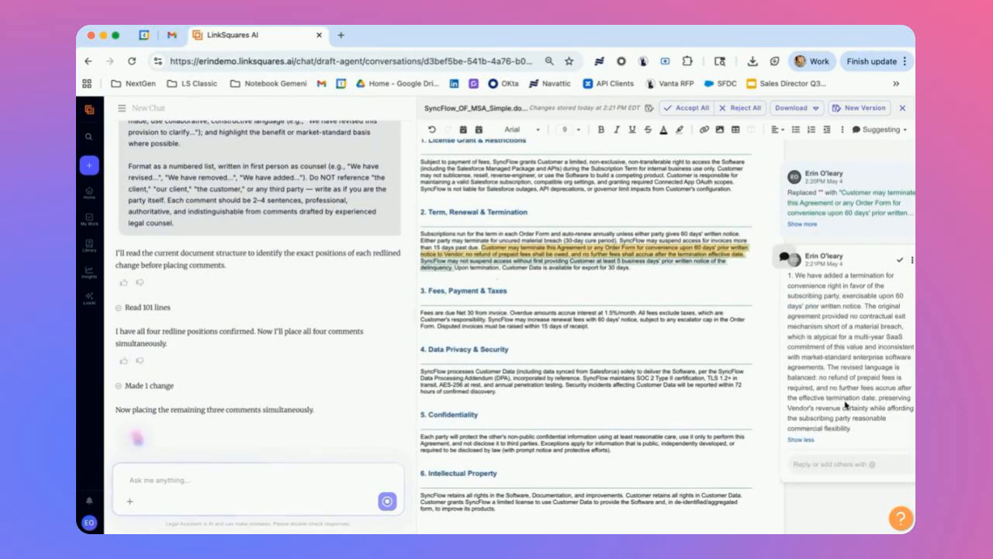
scroll(846, 405, "up", 9)
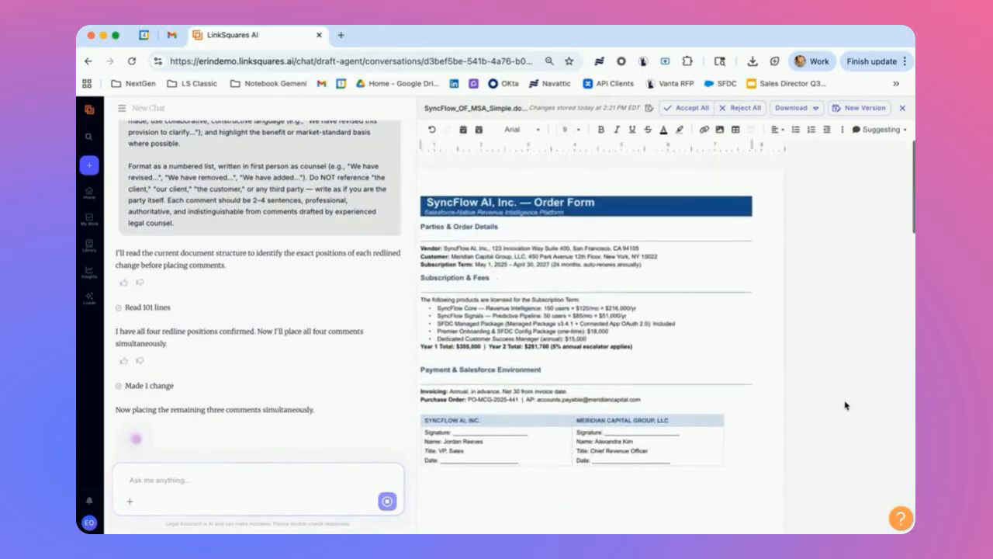
scroll(846, 405, "down", 10)
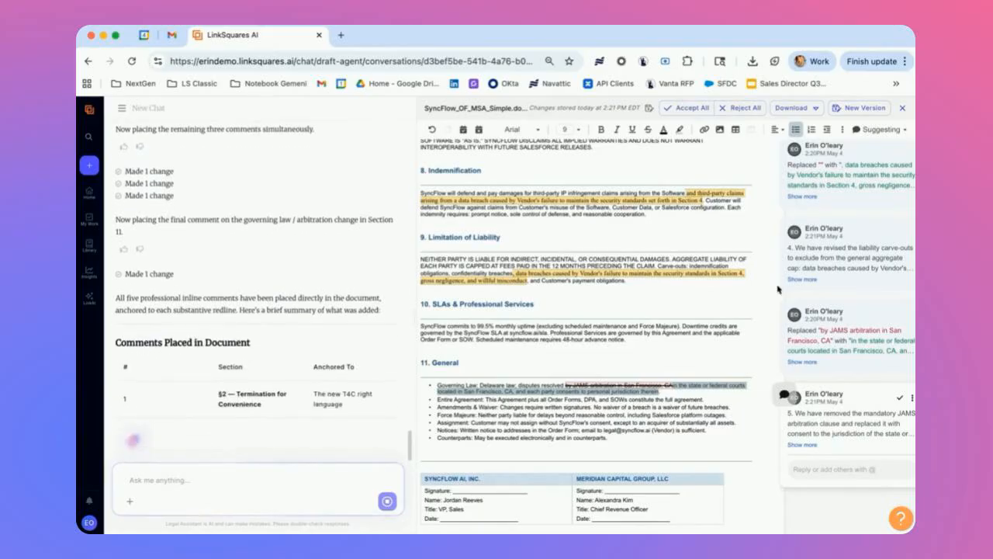
left_click(802, 279)
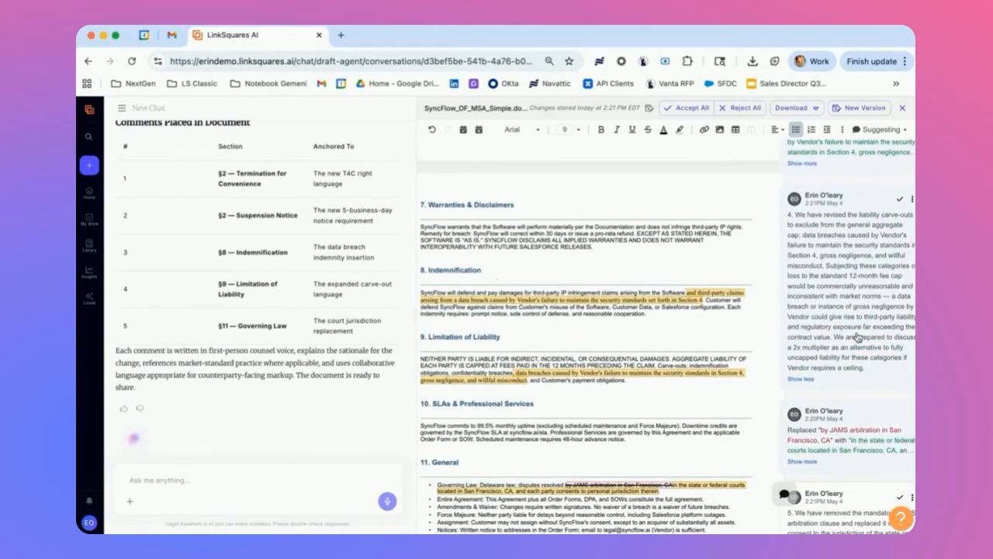
scroll(857, 336, "down", 1)
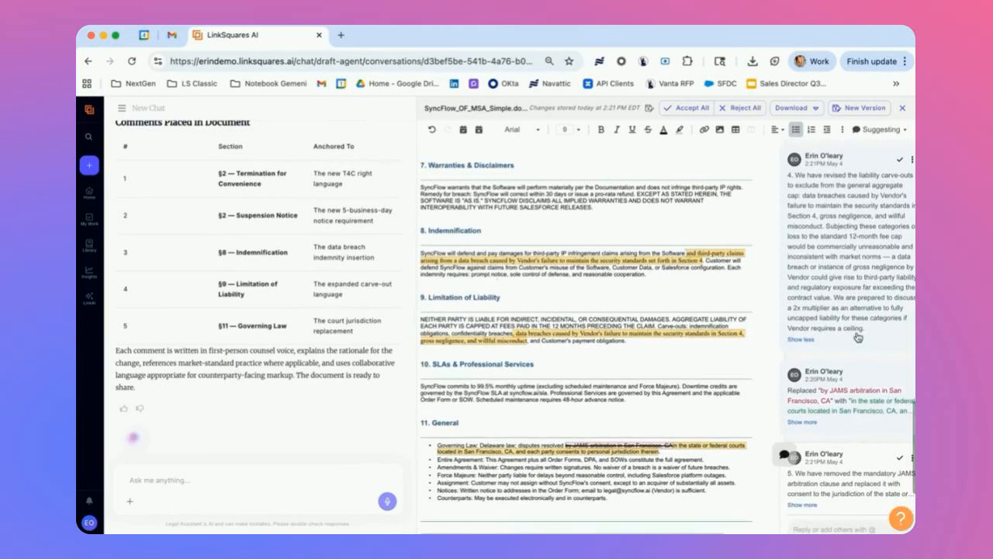
scroll(858, 336, "down", 1)
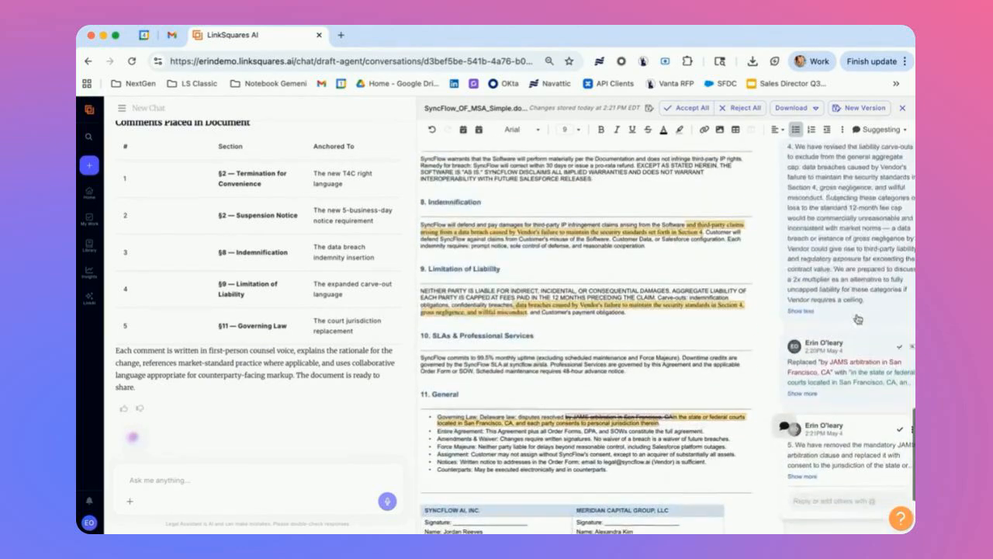
Step: Create a new version of the agreement with the status Counterparty Review
left_click(864, 107)
left_click(560, 319)
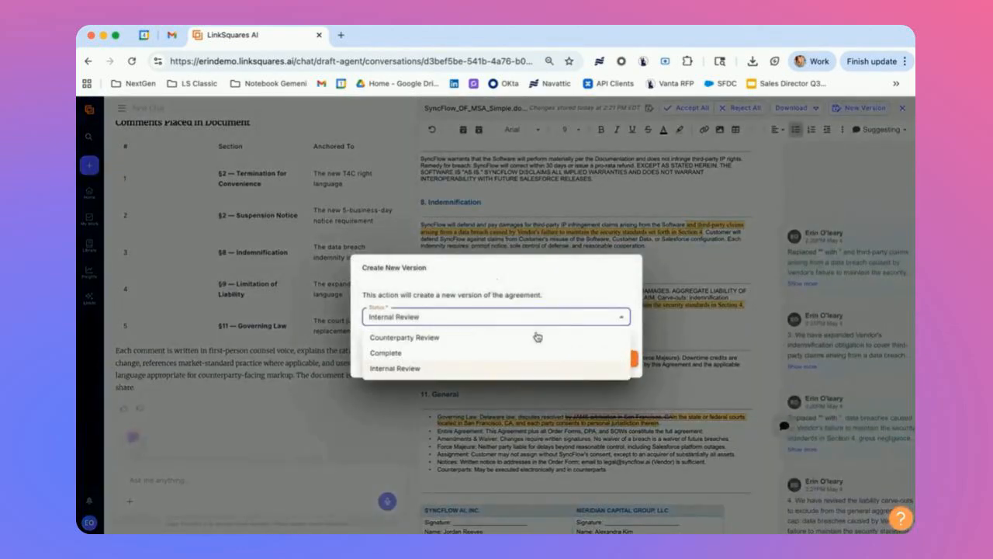
left_click(534, 336)
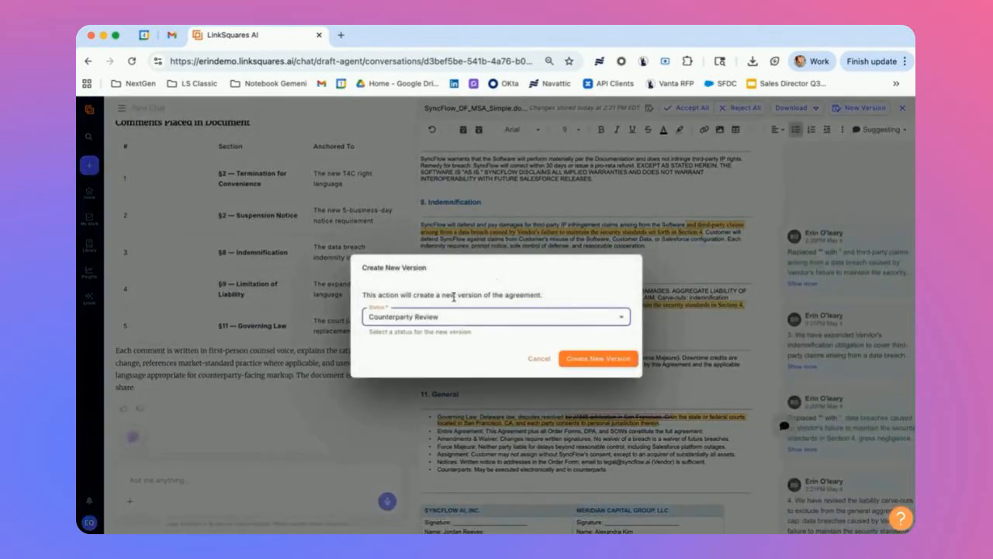
left_click(595, 361)
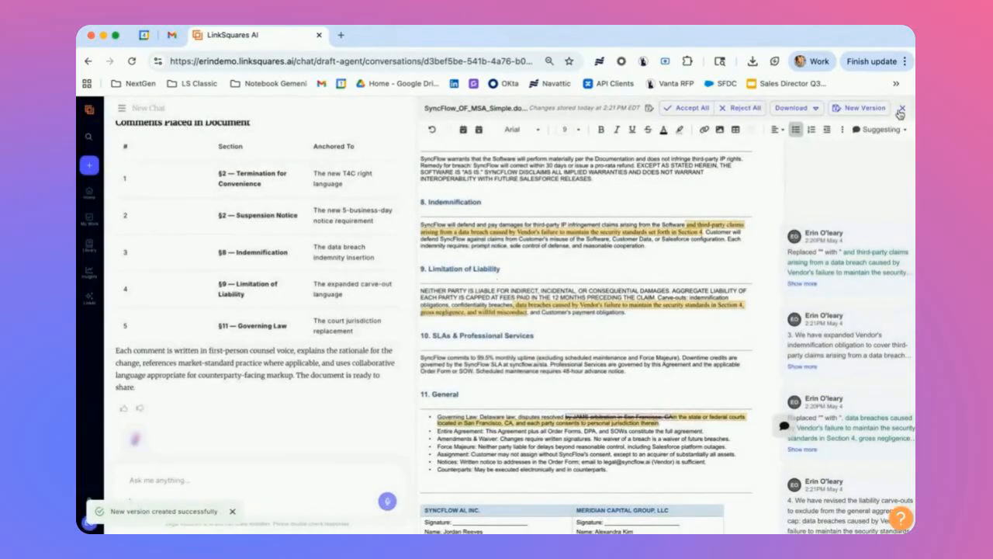
Step: Return to the request, expand its version list, download Version 1 and open it in Word with the LinkSquares Platform chat
left_click(675, 242)
left_click(681, 294)
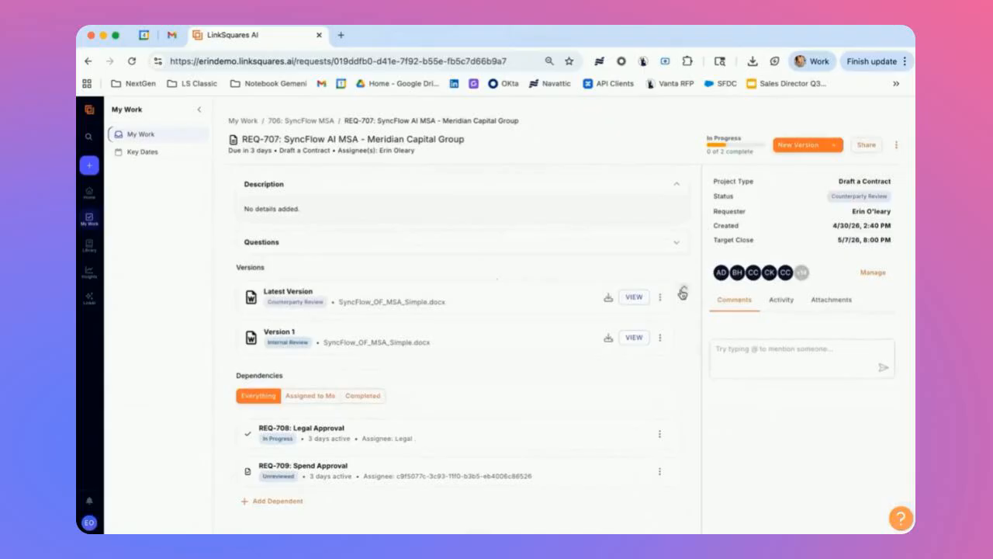
left_click(605, 343)
left_click(708, 398)
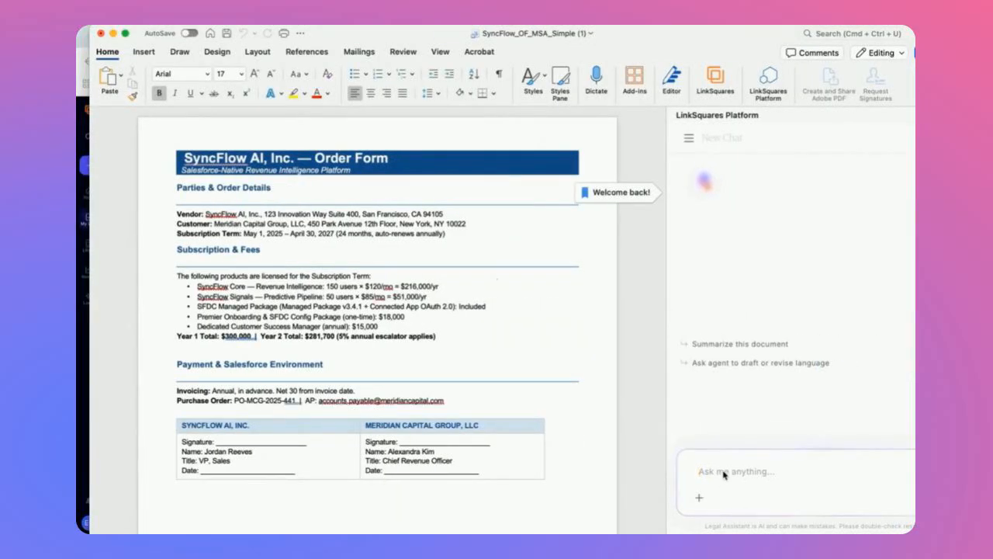
Step: Ask the LinkSquares chat in Word for the total TCV and compare its answer with the order form's Year 2 total
type("What's th total TCV")
key("Return")
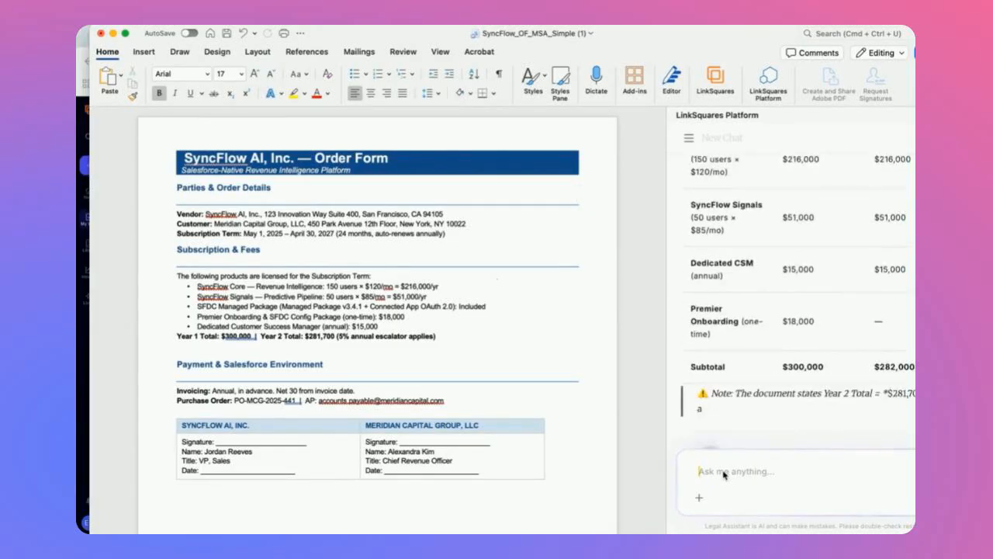
scroll(874, 278, "up", 3)
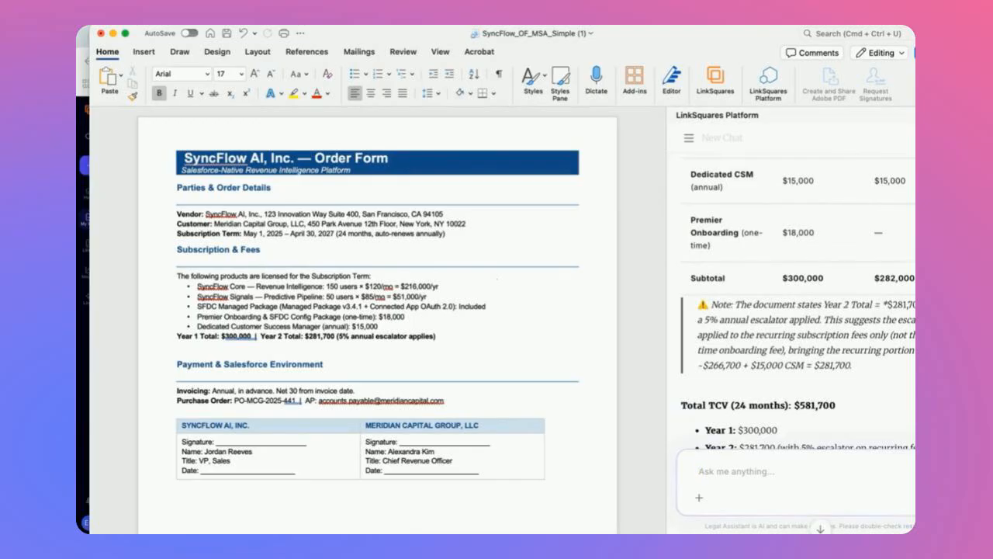
scroll(824, 329, "down", 3)
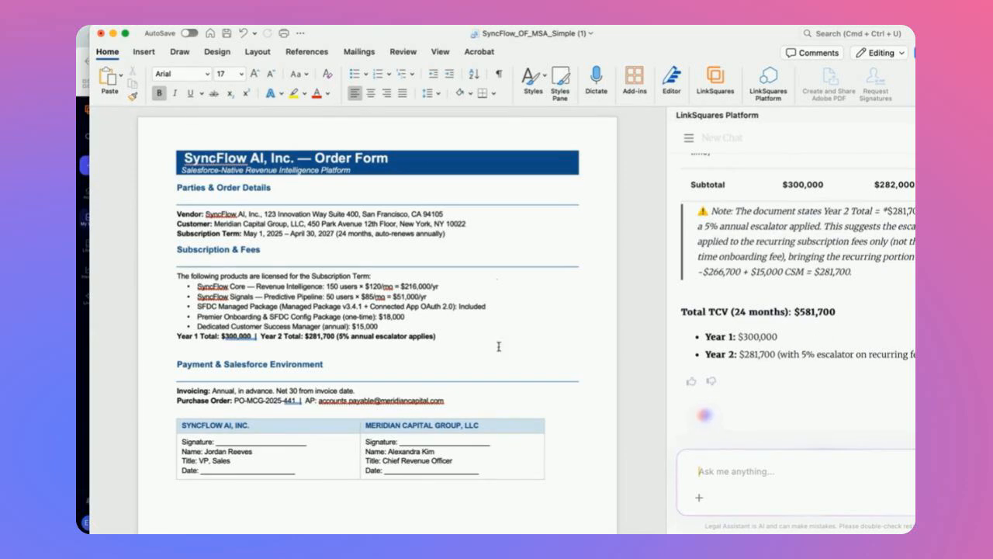
left_click_drag(308, 342, 335, 339)
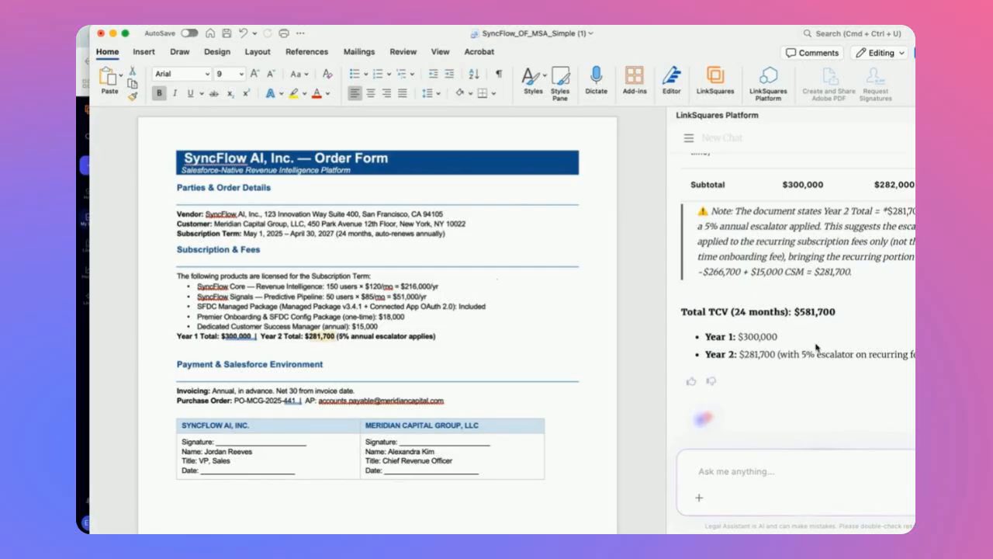
scroll(816, 347, "up", 5)
left_click_drag(875, 341, 917, 341)
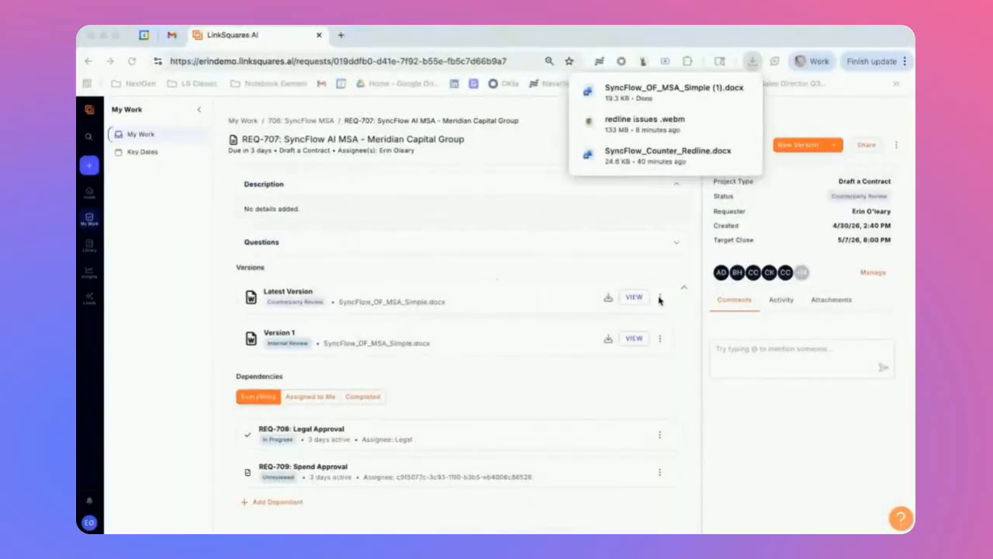
Step: Switch back to the LinkSquares request, view the email form for the latest version and close it without sending
left_click(660, 297)
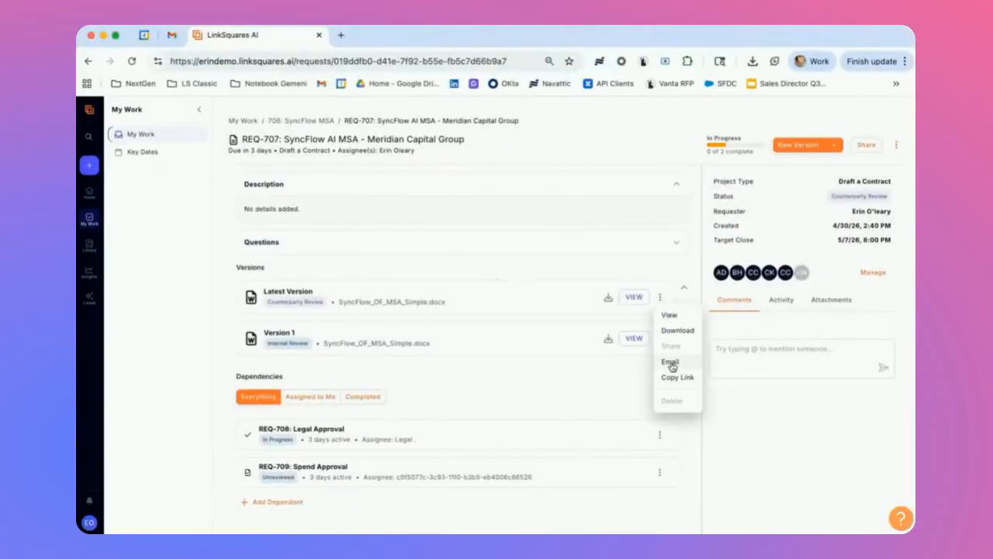
left_click(672, 363)
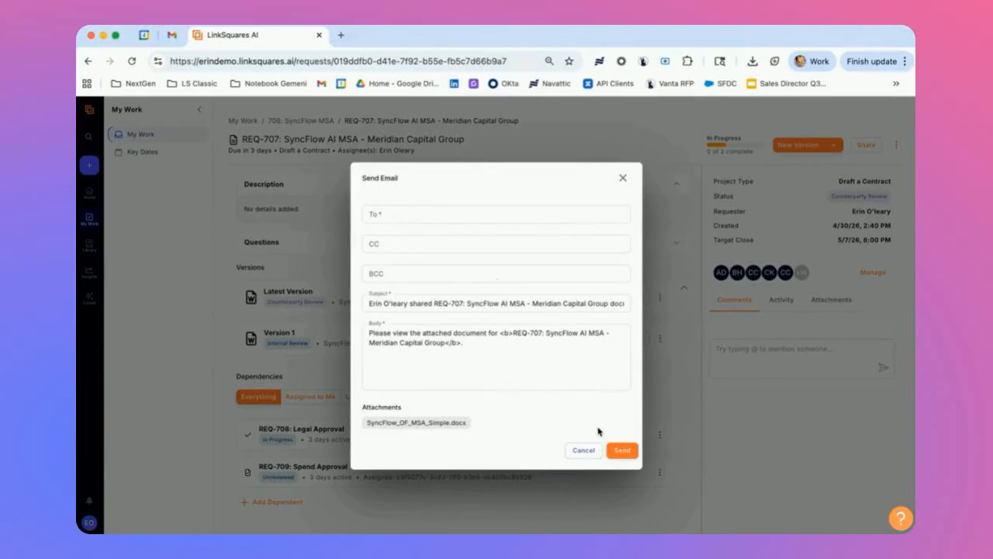
left_click(624, 181)
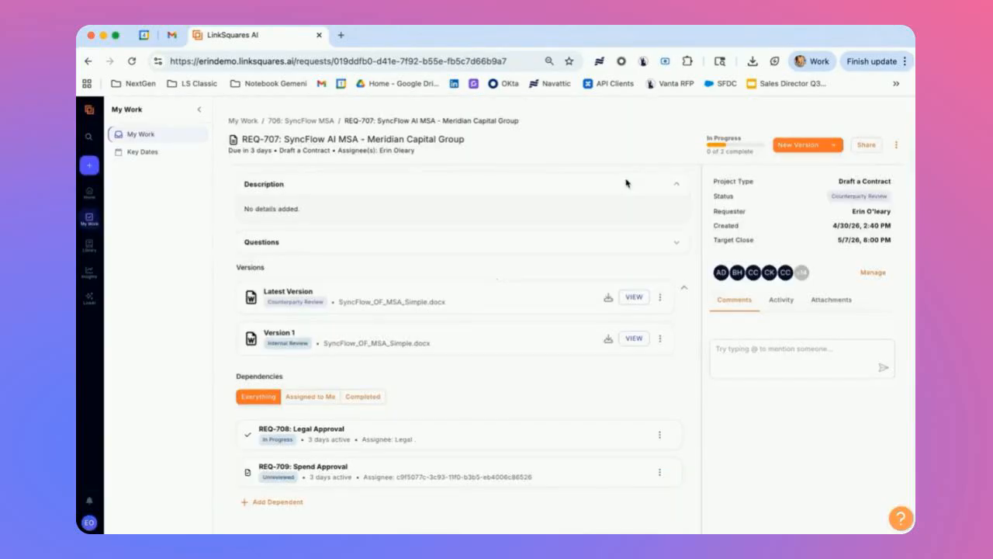